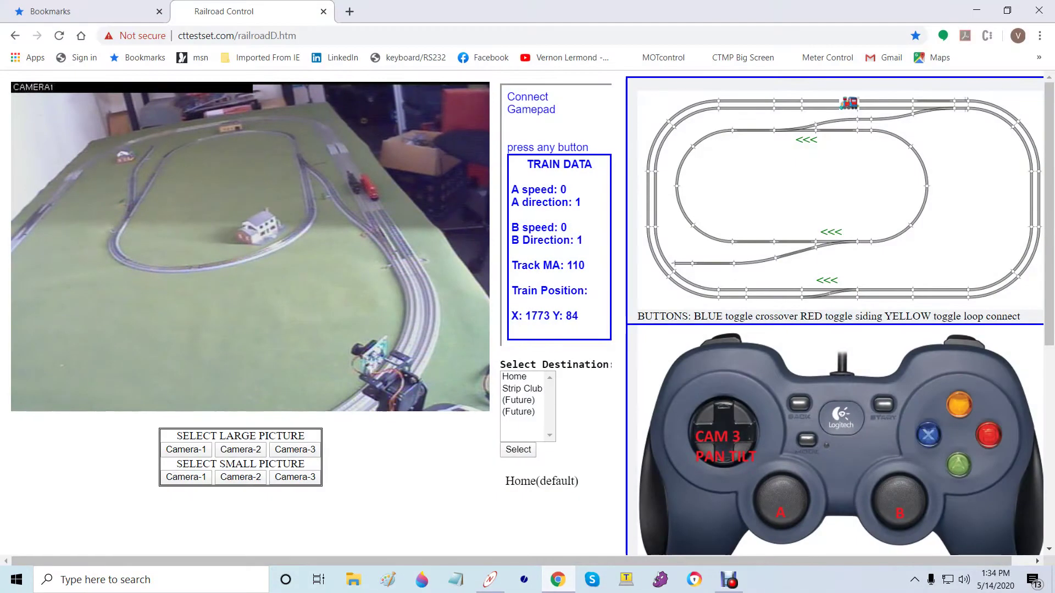
# - Send the train to Home, then pick Strip Club as the next destination
pyautogui.click(518, 449)
pyautogui.click(515, 376)
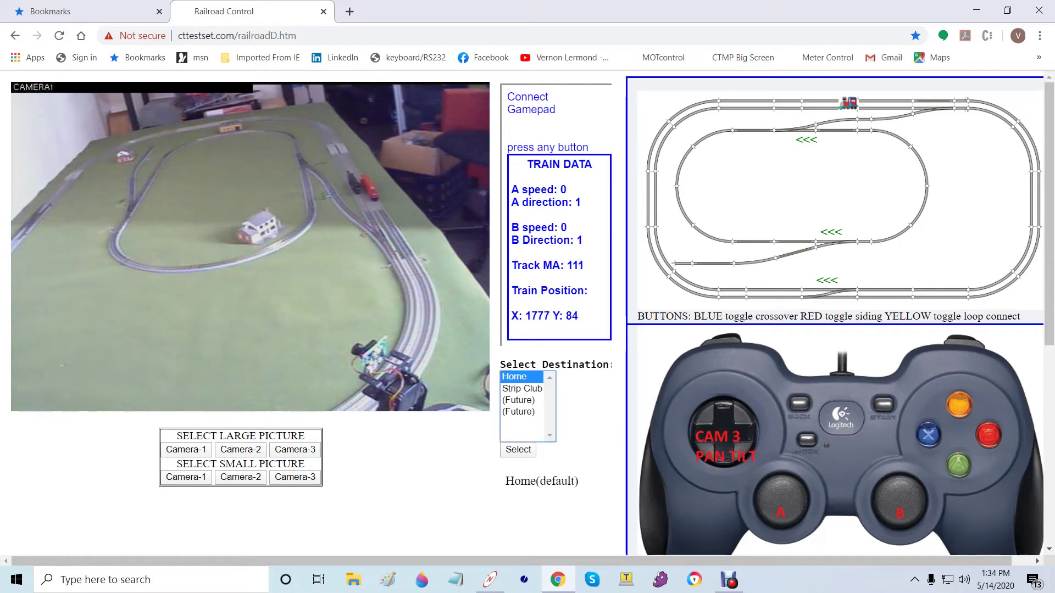
pyautogui.click(518, 449)
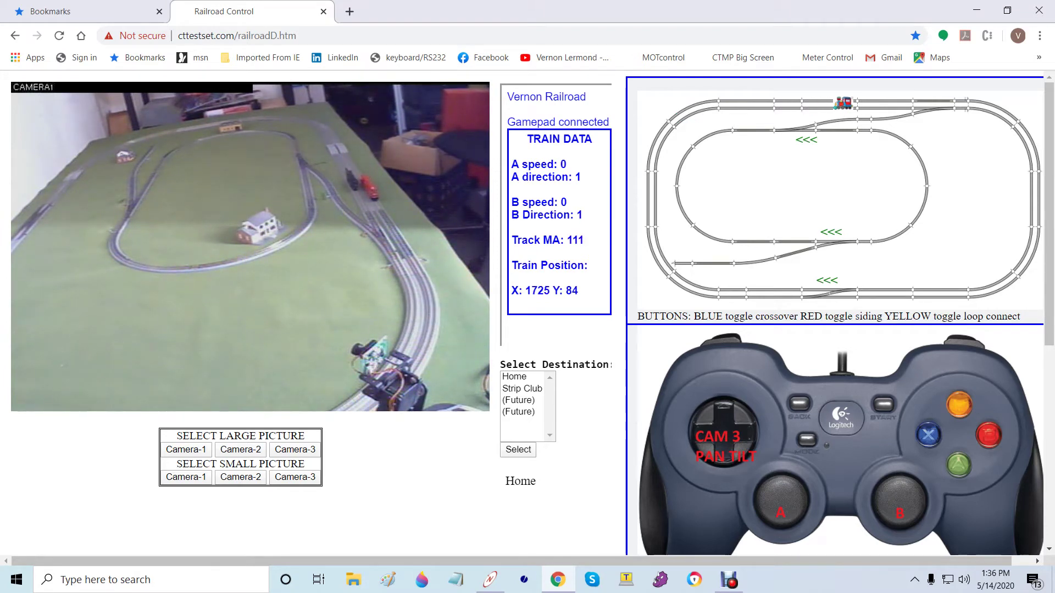
pyautogui.click(522, 388)
# - Confirm Strip Club as the train's destination while it waits on the upper track
pyautogui.click(517, 449)
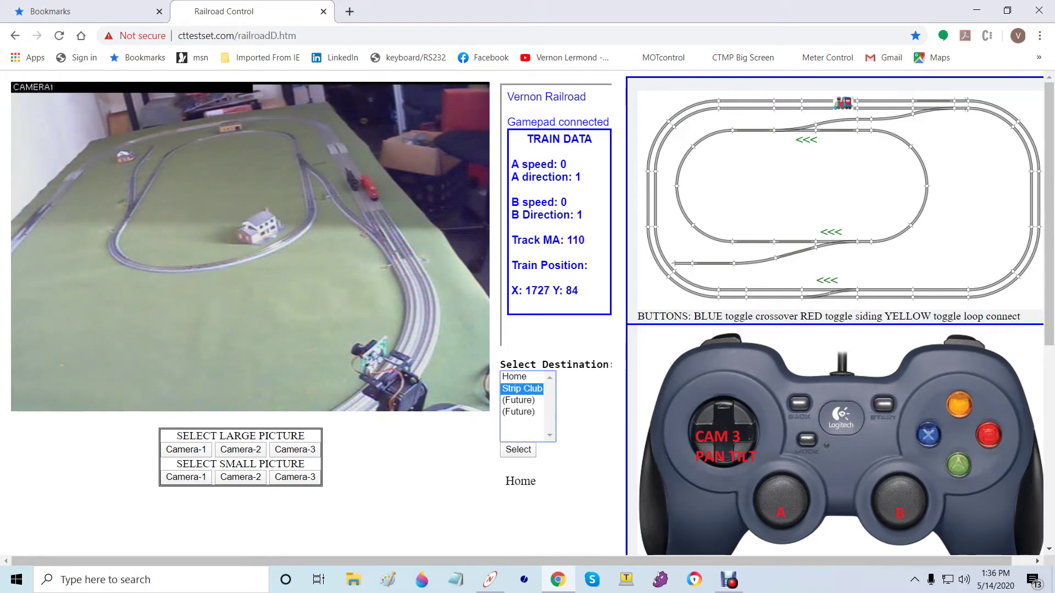